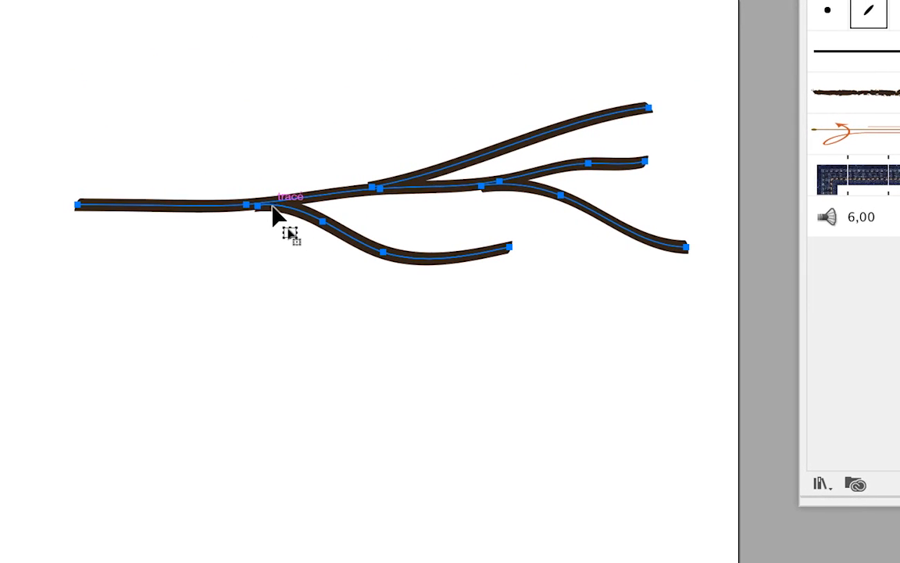
Step: Create a new art brush (Forme artistique) from the selected branch artwork
left_click_drag(274, 215, 581, 279)
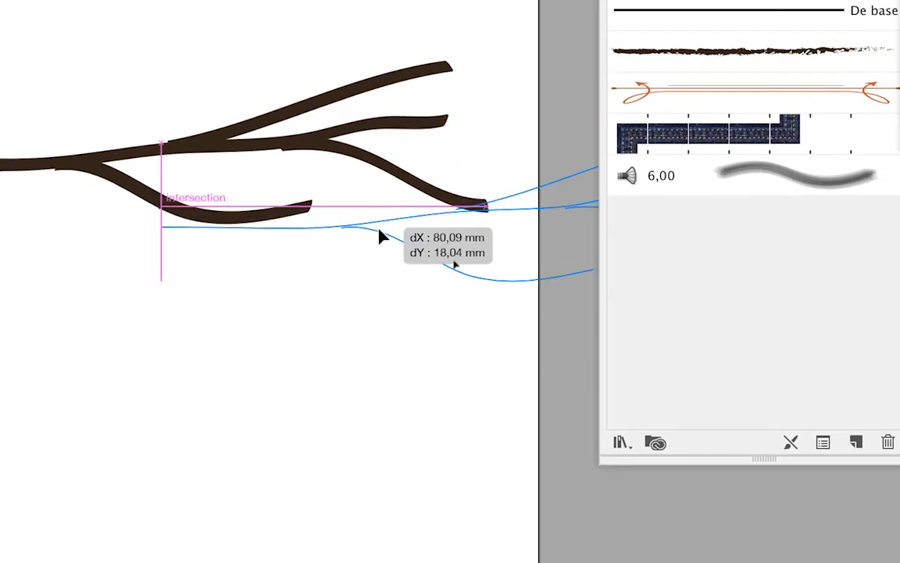
left_click_drag(380, 236, 679, 261)
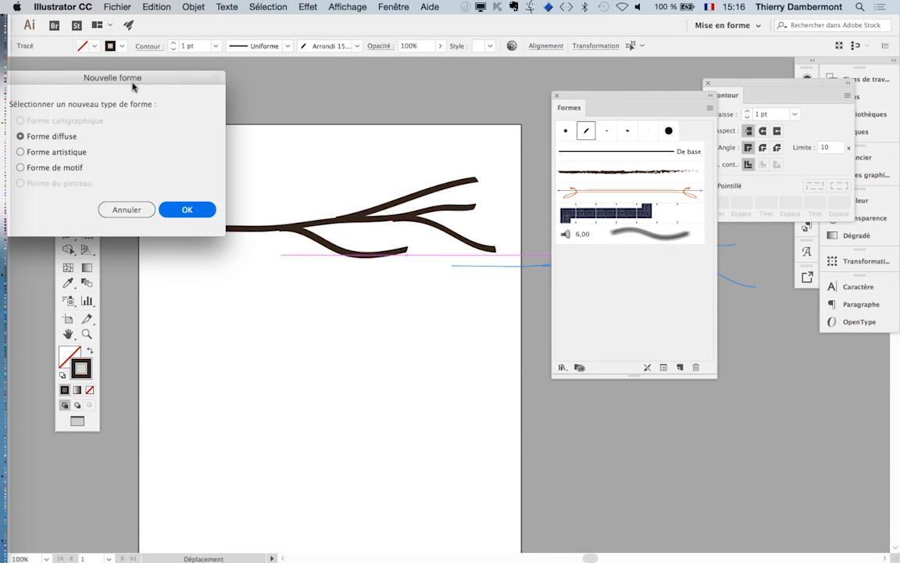
left_click_drag(145, 79, 425, 151)
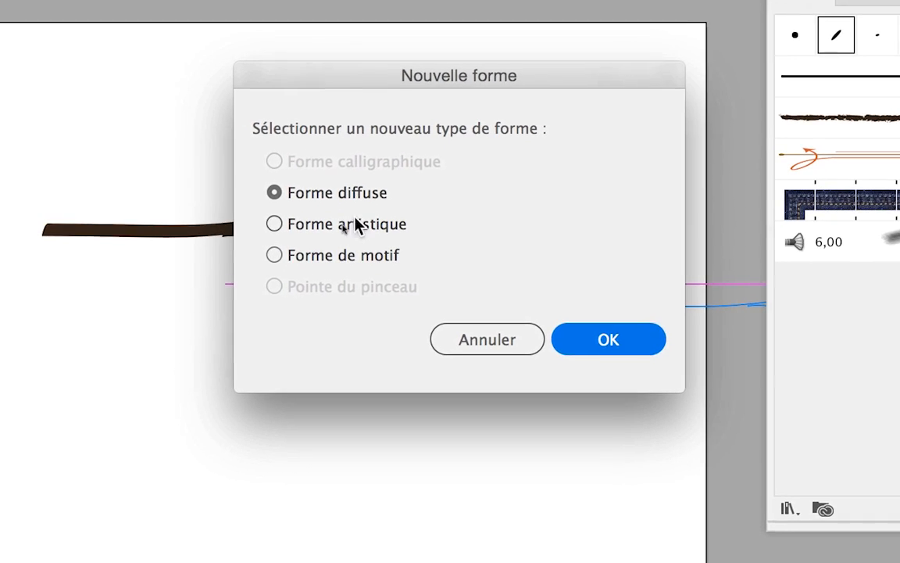
left_click(307, 241)
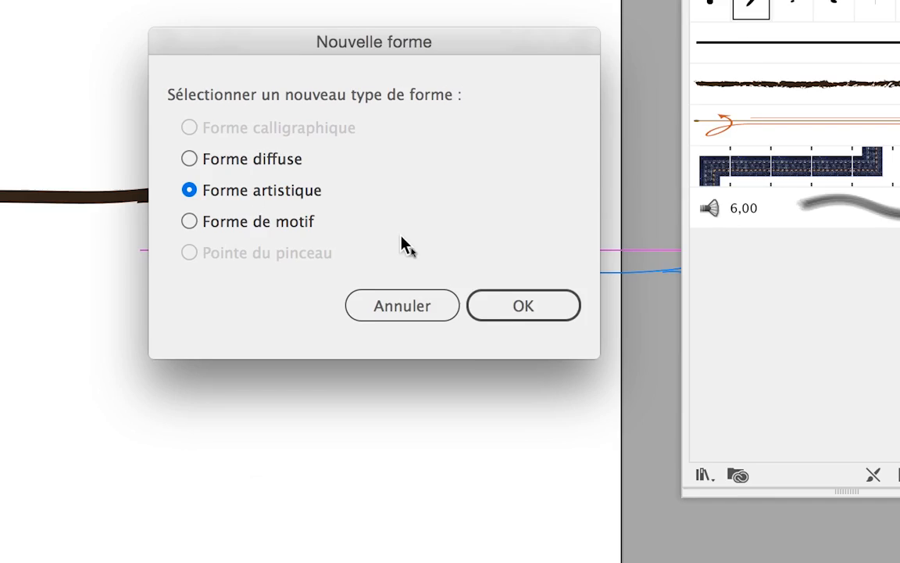
left_click(586, 328)
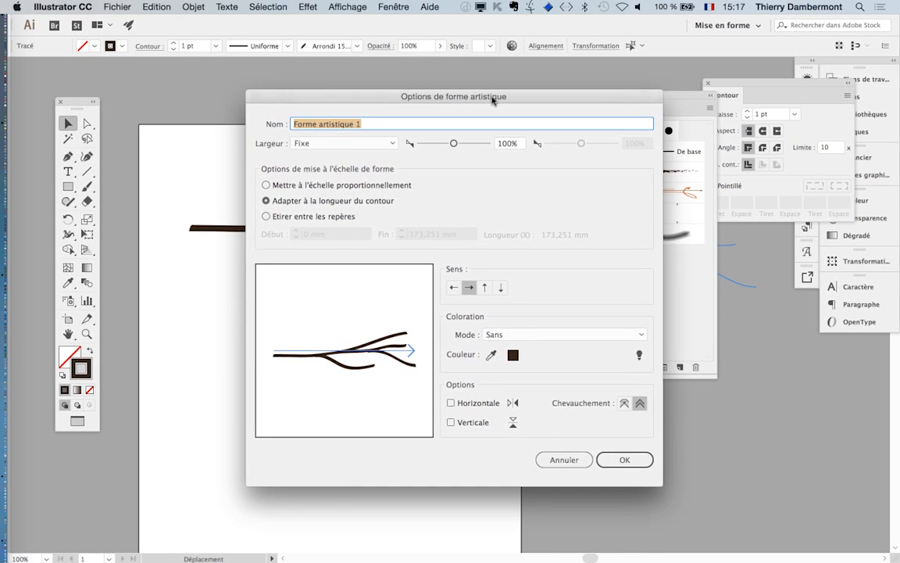
Step: Try the four stroke directions for the art brush, settle on left to right, and accept the brush options
mouse_move(485, 98)
left_mouse_down()
mouse_move(621, 85)
mouse_move(618, 73)
left_mouse_up()
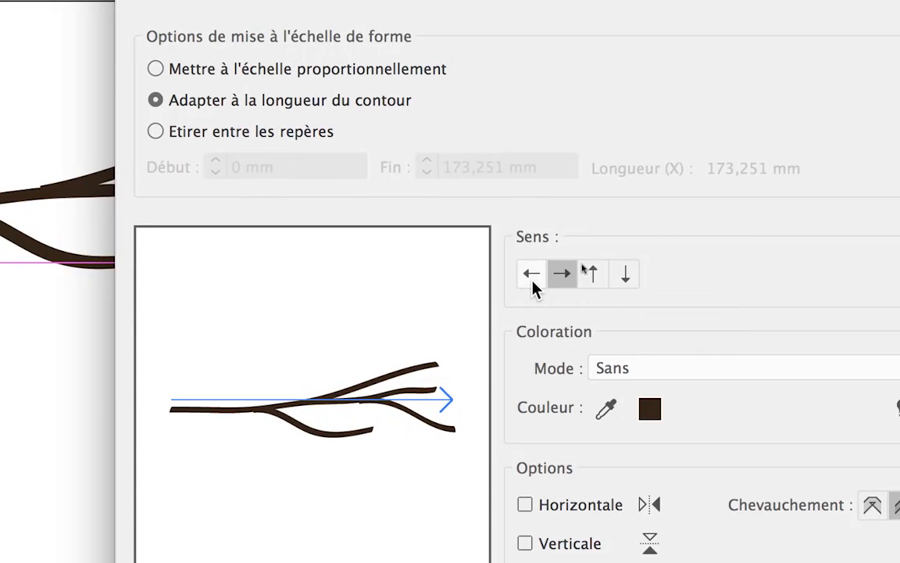
left_click(532, 282)
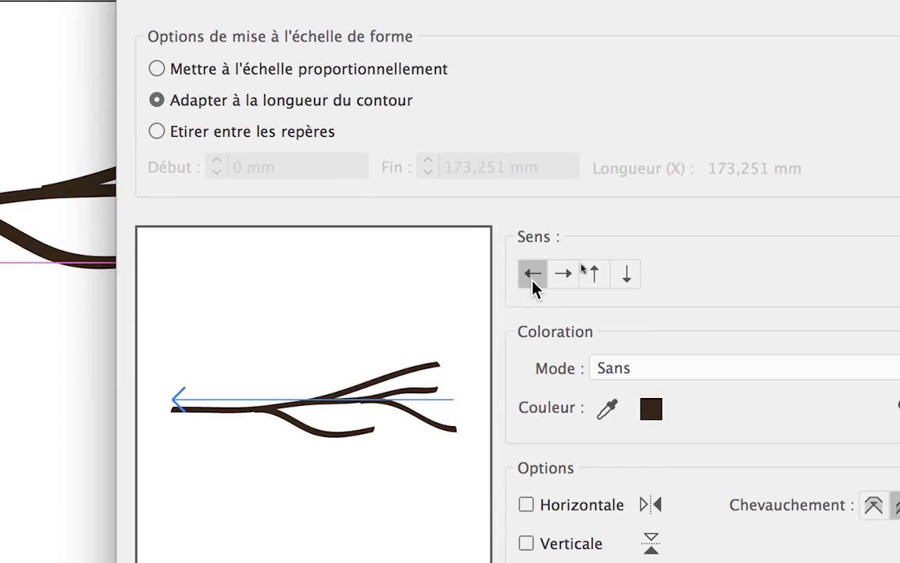
left_click(557, 283)
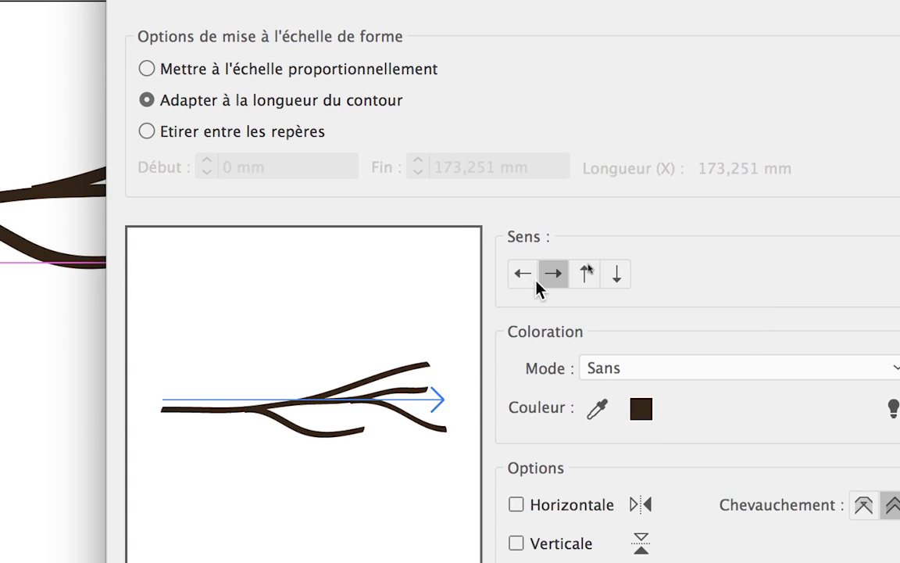
left_click(586, 283)
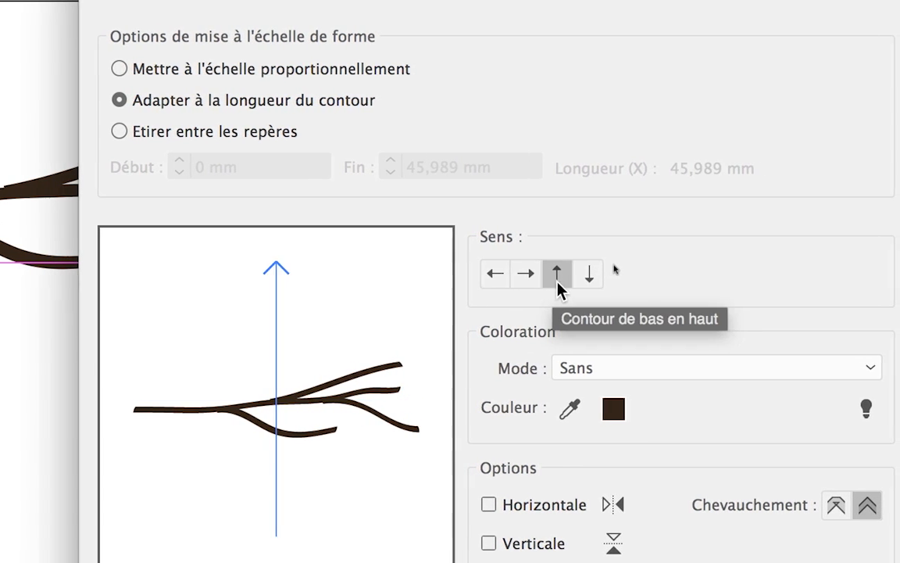
left_click(571, 281)
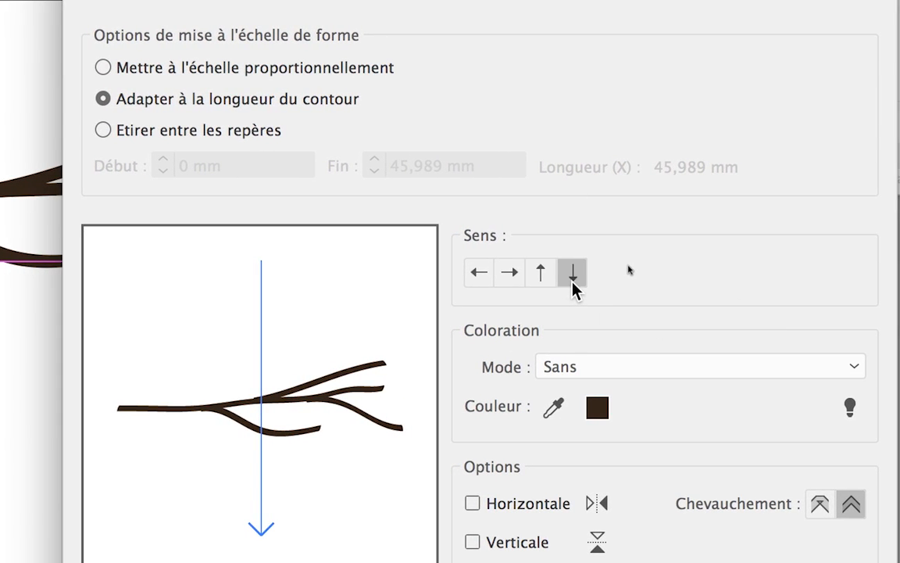
left_click(511, 275)
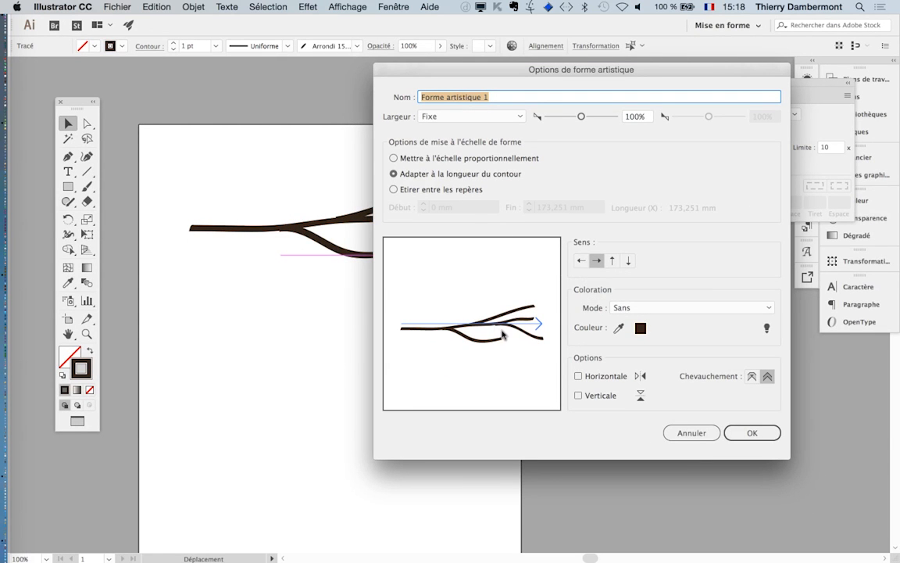
left_click(746, 432)
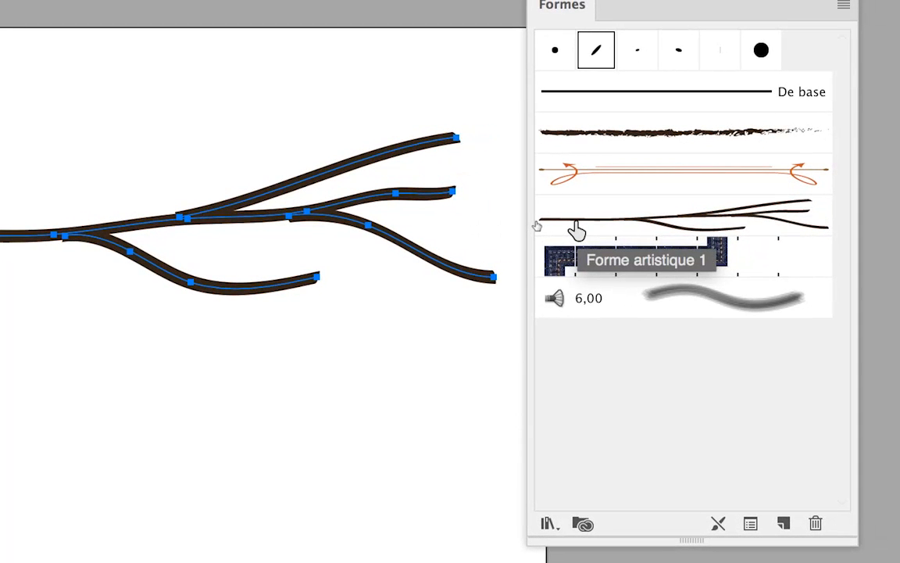
Step: Try the branch art brush on the selected branch paths and undo it
left_click(576, 229)
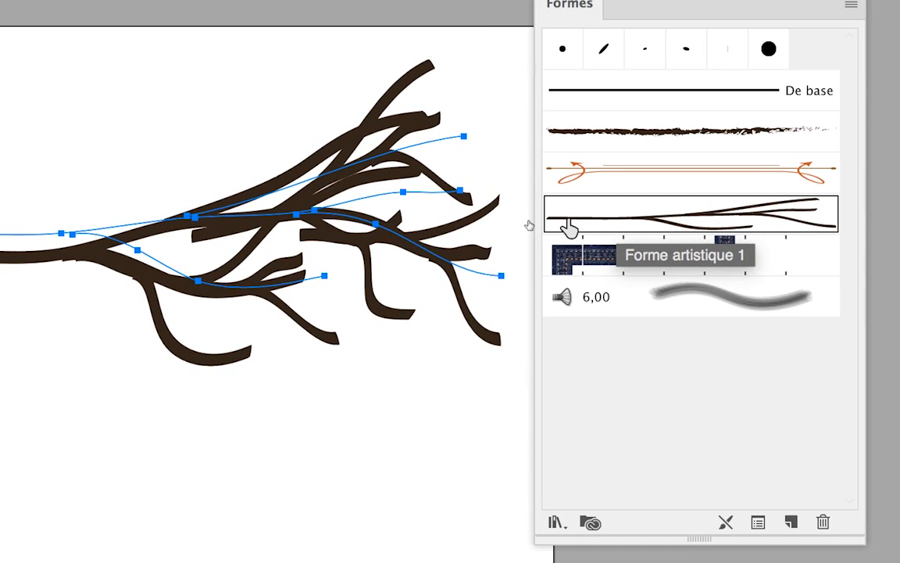
key("super+z")
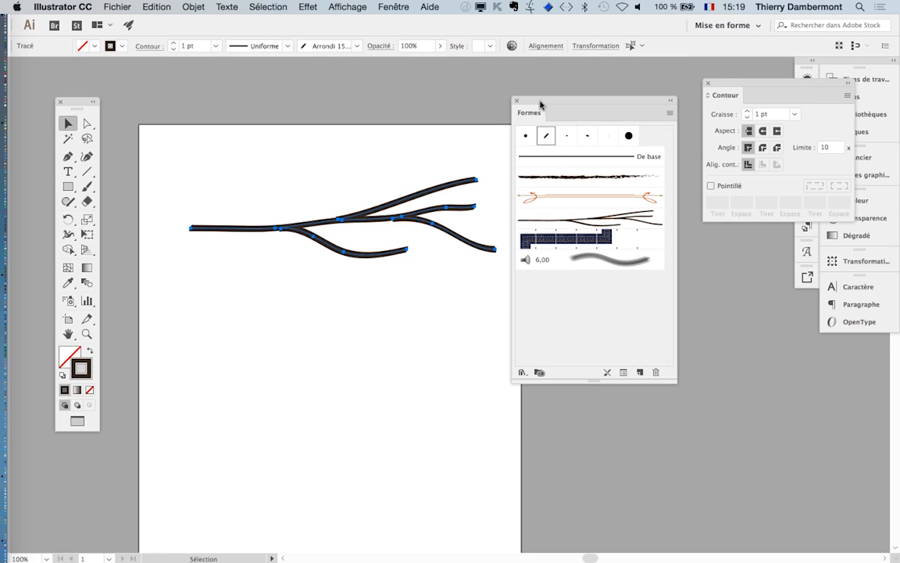
Step: Delete the original branch from the artboard and place the artwork of the branch brush there instead
left_click_drag(539, 103, 553, 78)
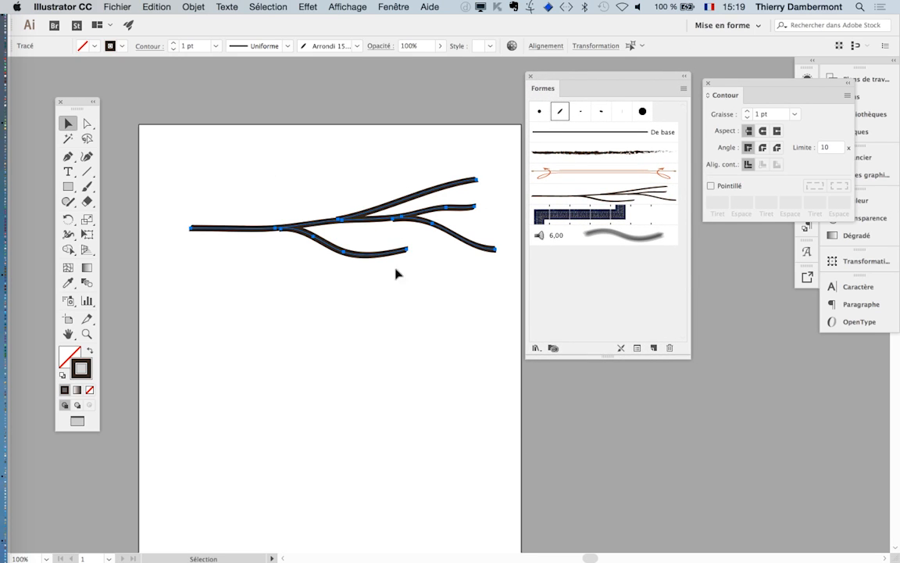
key("Delete")
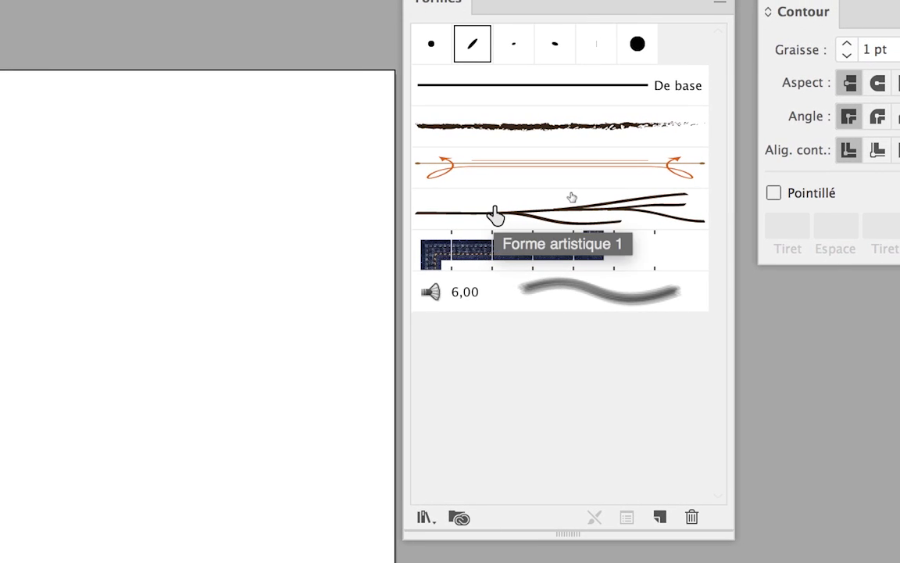
left_click(617, 194)
left_click_drag(617, 194, 329, 227)
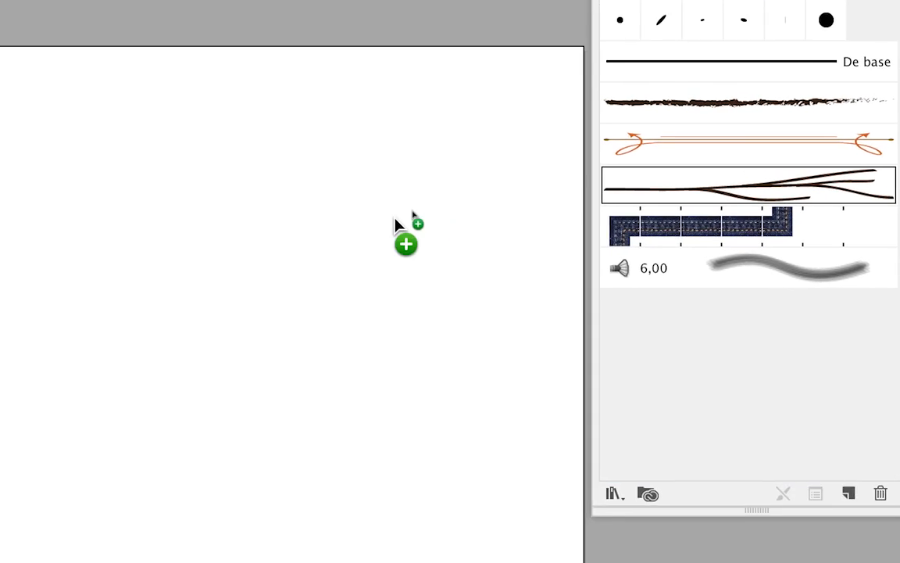
left_click_drag(394, 223, 293, 233)
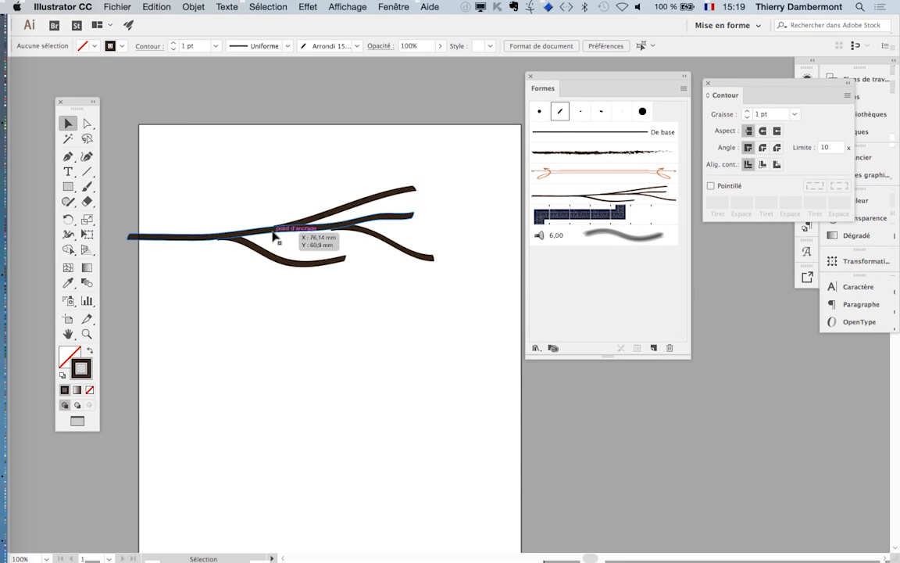
Step: Move the placed branch group slightly to the right so it lies fully inside the artboard, and deselect it
left_click_drag(189, 181, 408, 316)
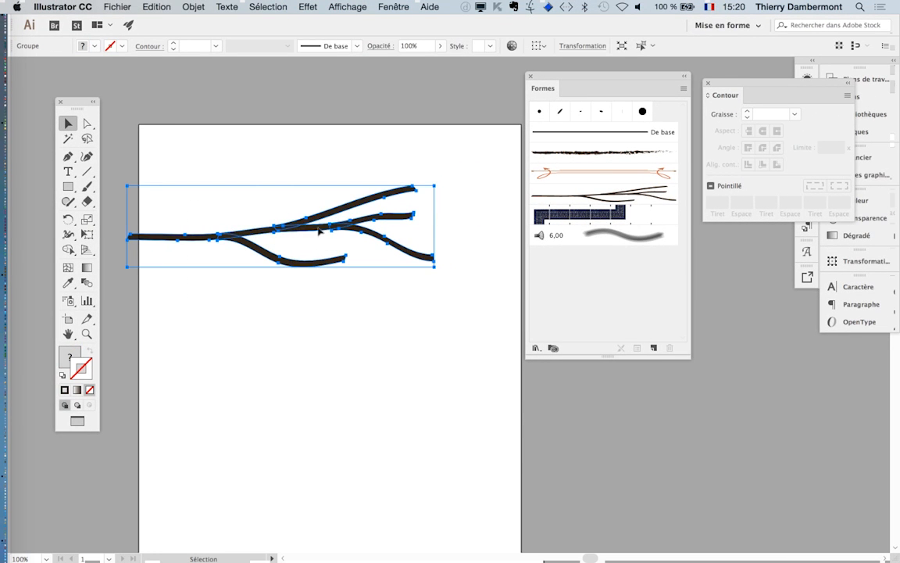
left_click_drag(319, 229, 354, 233)
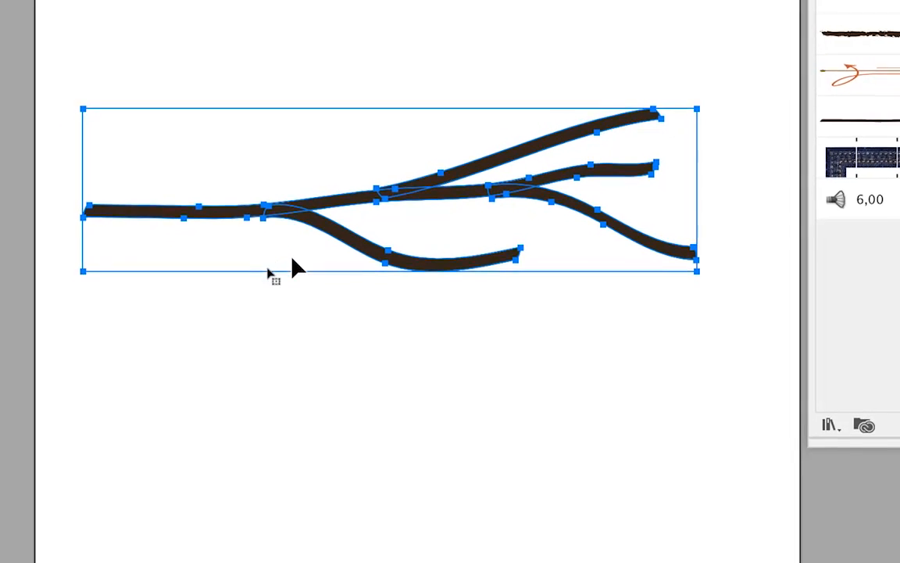
left_click(294, 270)
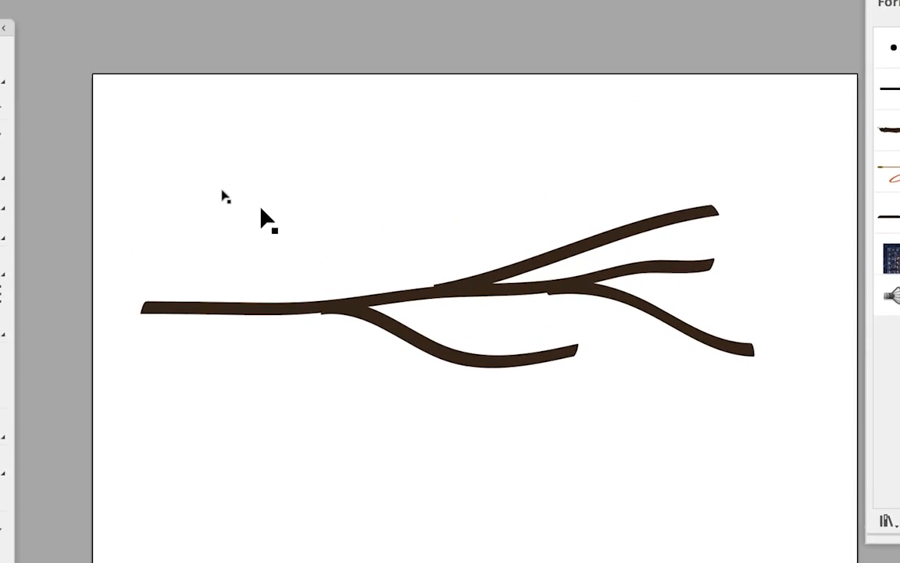
mouse_move(256, 200)
left_mouse_down()
mouse_move(385, 252)
mouse_move(654, 406)
left_mouse_up()
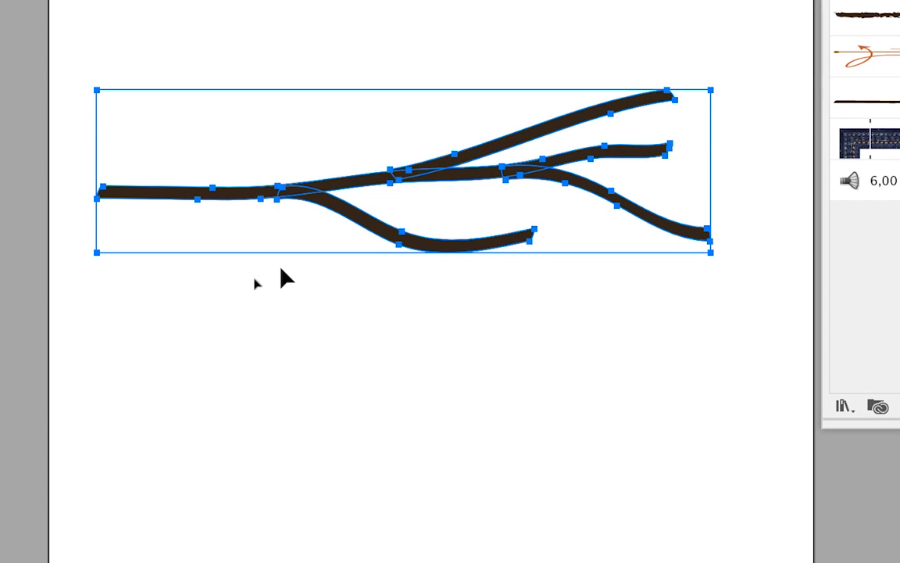
left_click(283, 274)
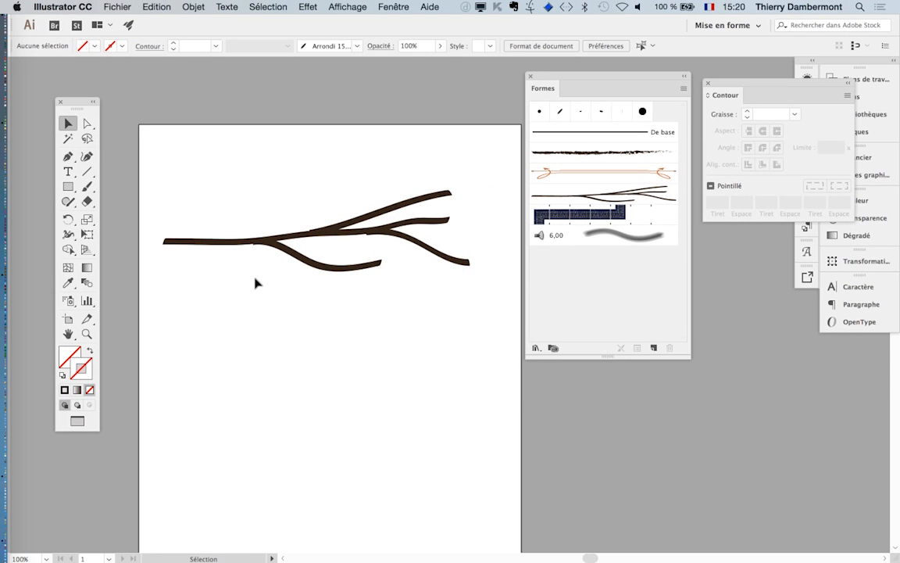
Step: Save the document as a new Adobe Illustrator file named "brushes - 04"
key("super")
left_click(117, 6)
left_click(157, 113)
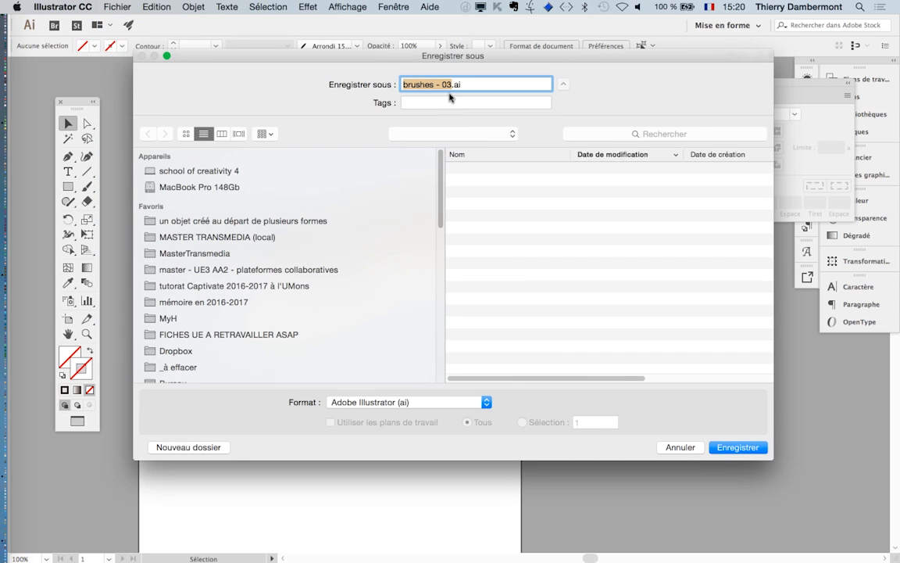
left_click(451, 85)
key("BackSpace")
type("4")
key("Return")
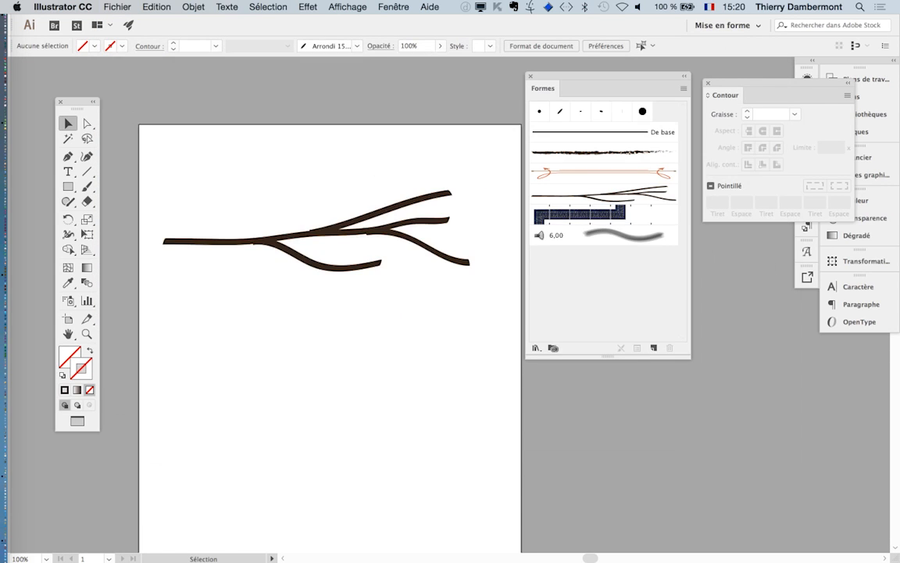